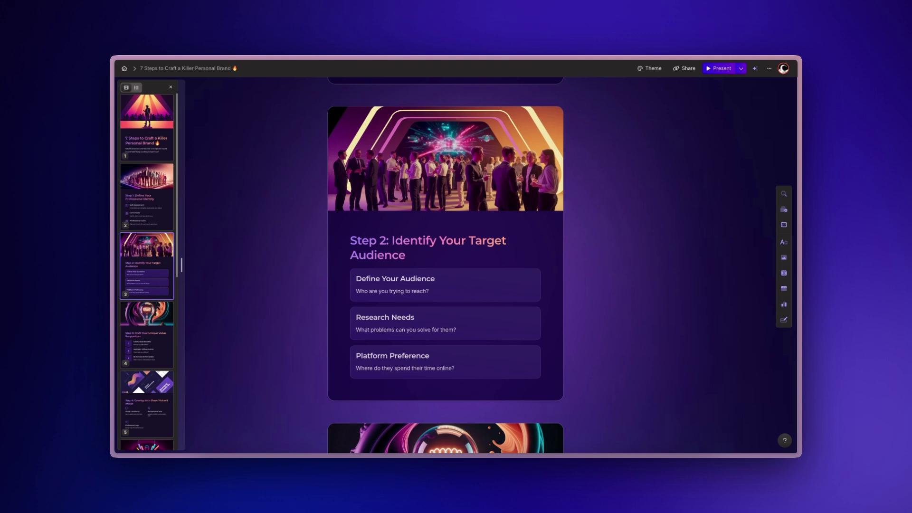
scroll(445, 285, "down", 5)
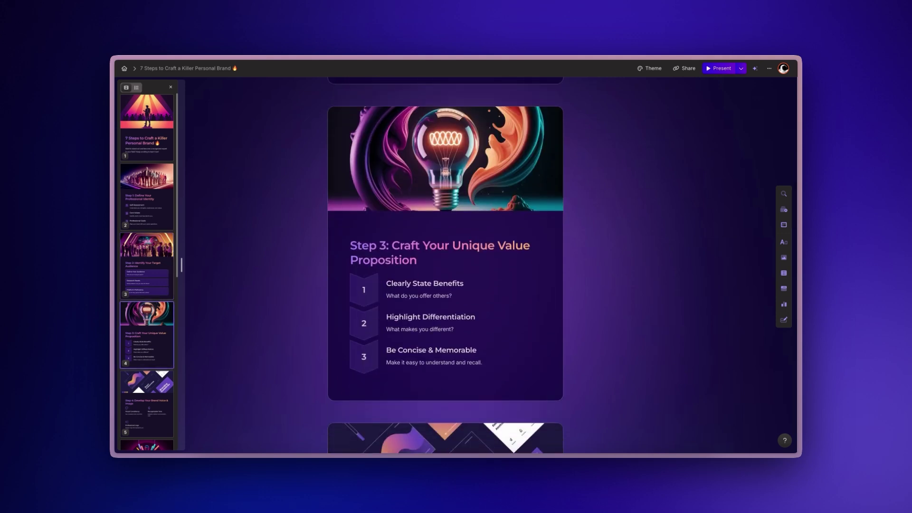
scroll(445, 285, "down", 5)
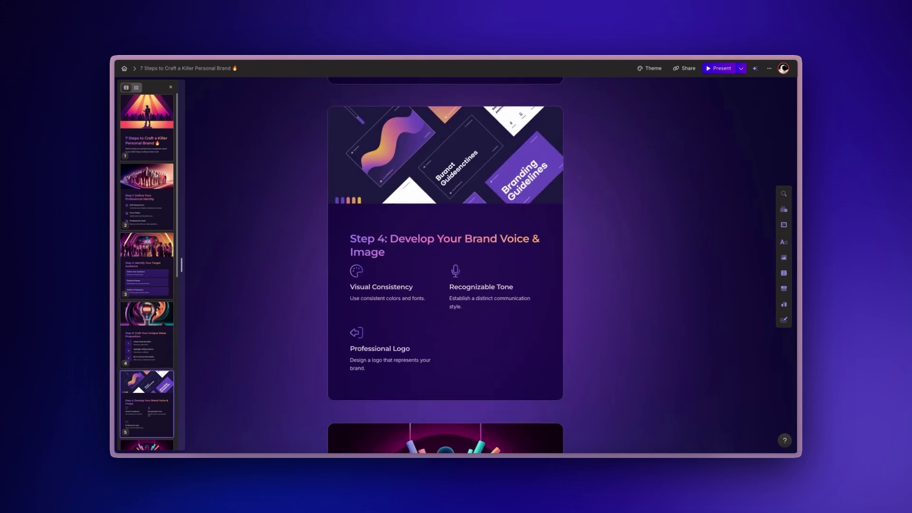
scroll(445, 285, "down", 5)
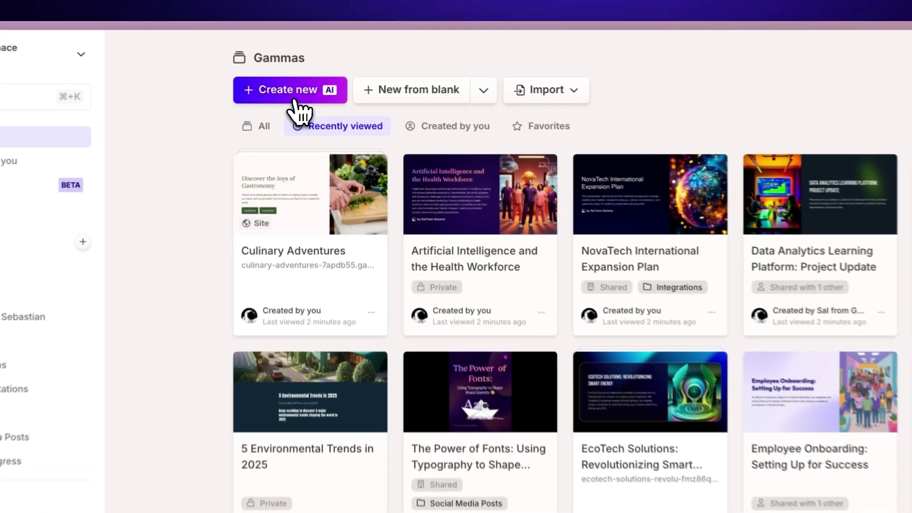
Start a new AI-made gamma from the Gammas dashboard with Create new.
left_click(314, 91)
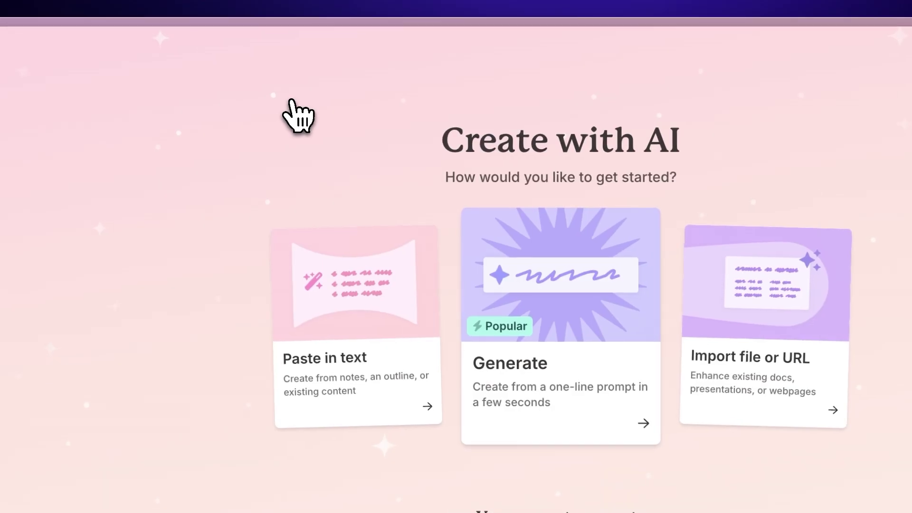
mouse_move(468, 285)
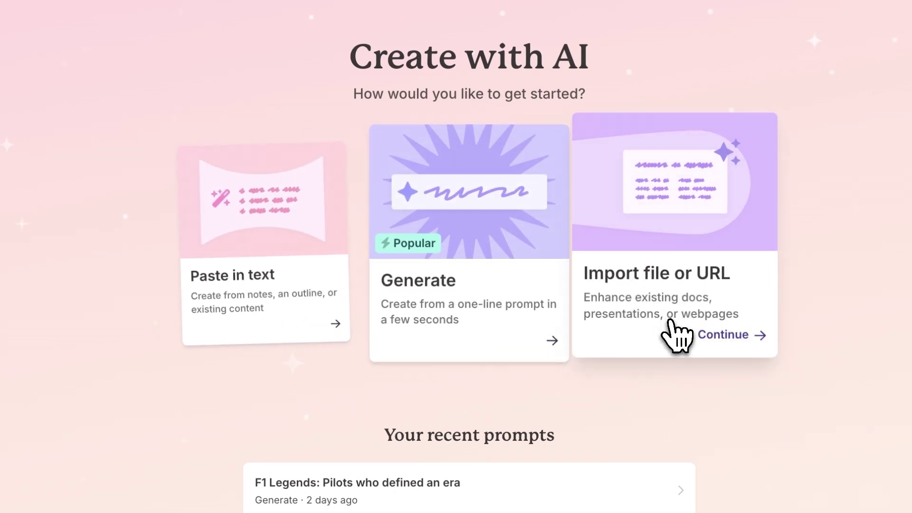
Prompt for '7 Steps to Build Your Personal Brand' as a Social post and check the Portrait page style.
left_click(499, 363)
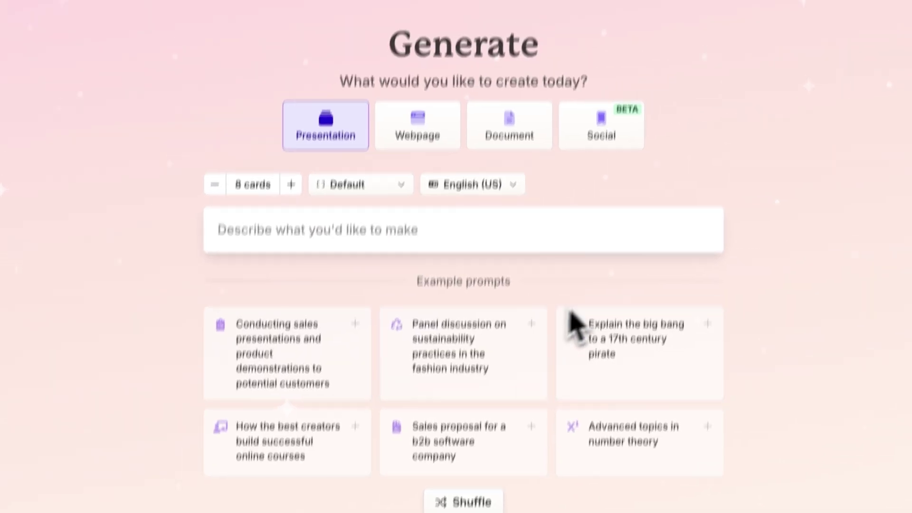
left_click(627, 184)
type("7 Steps to Build Your Personal Brand")
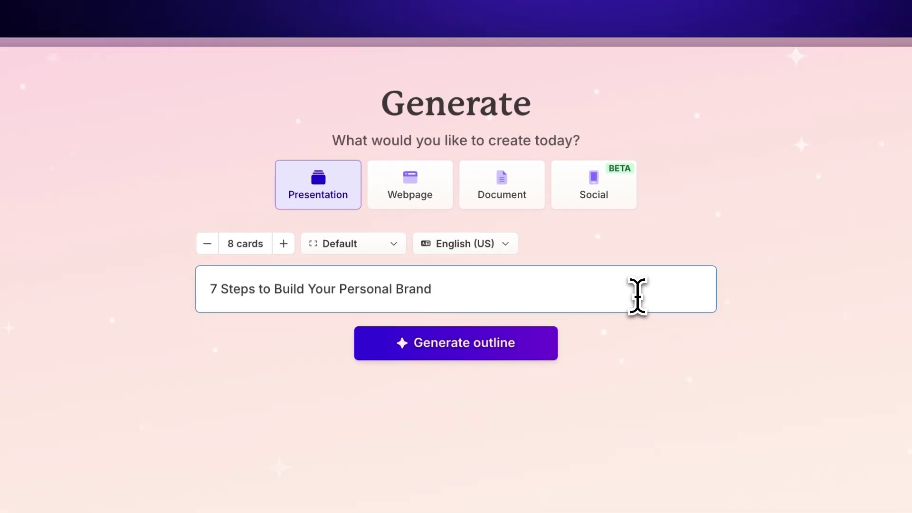
left_click(599, 195)
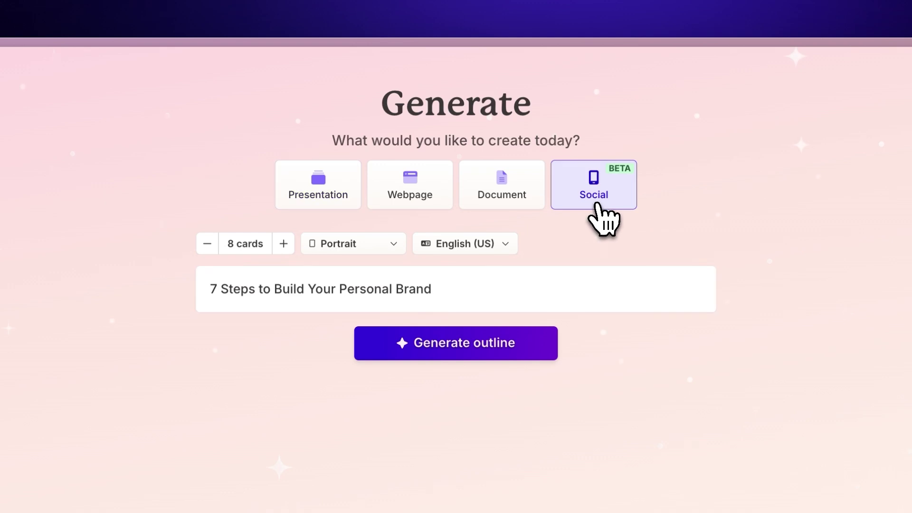
left_click(395, 245)
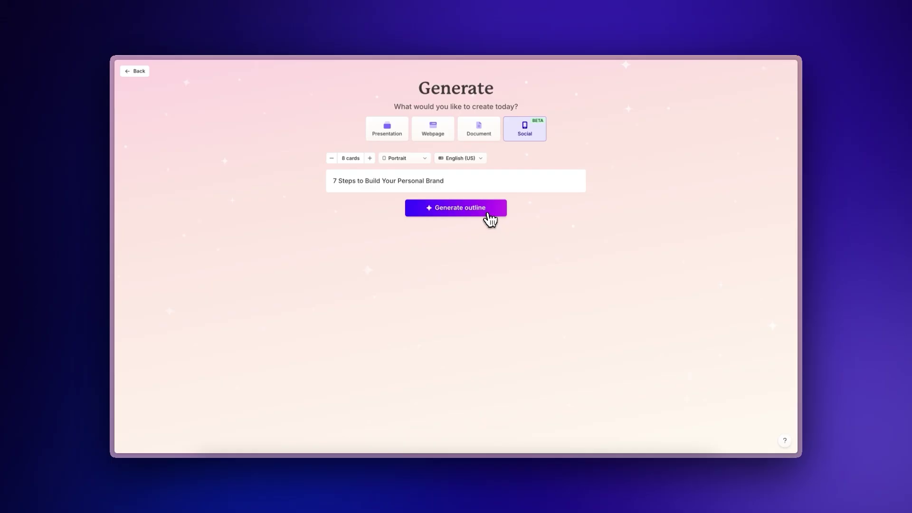
Generate the 8-card outline and switch to Advanced mode for detailed editing.
left_click(487, 212)
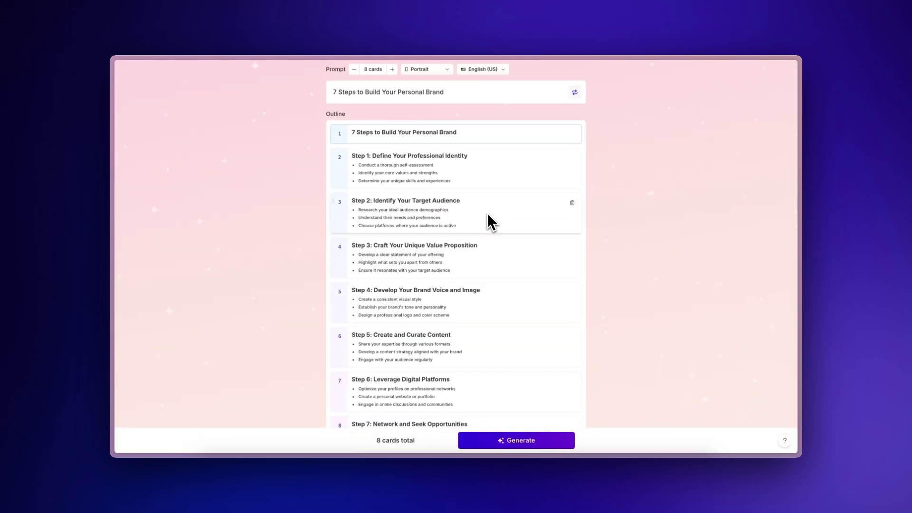
scroll(488, 221, "down", 10)
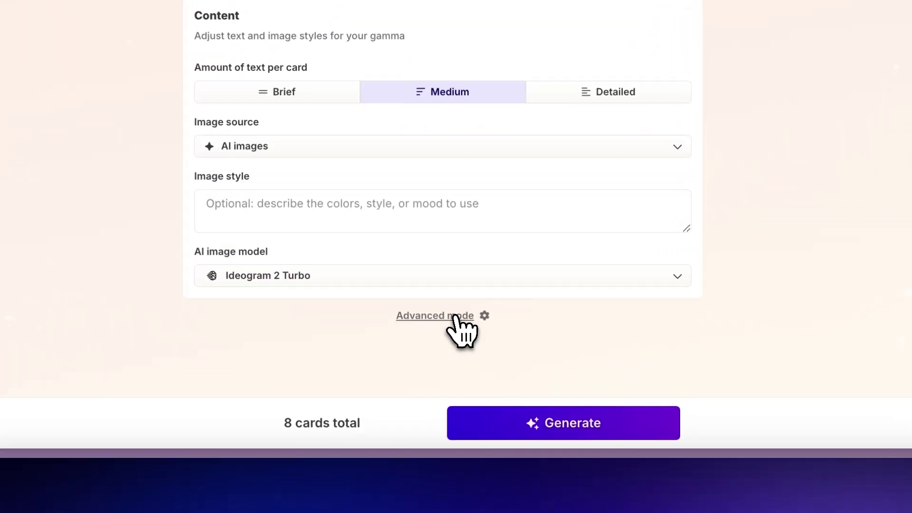
left_click(435, 319)
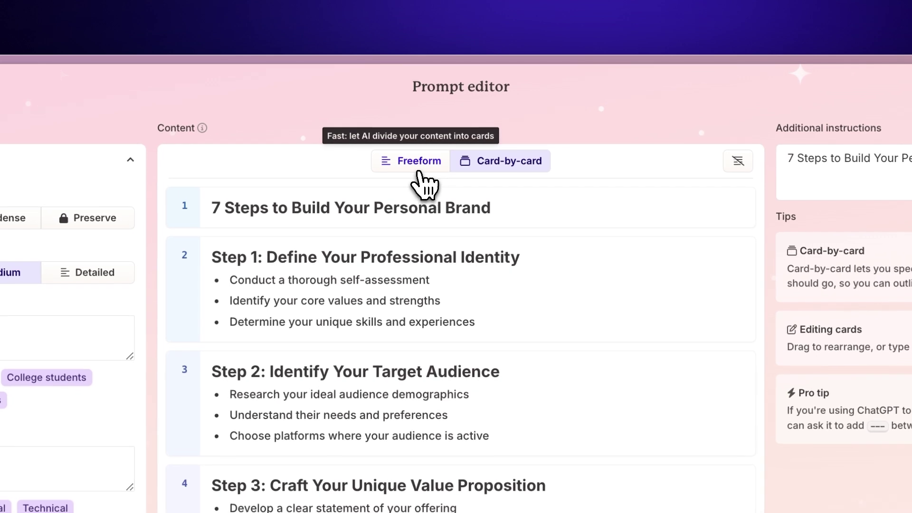
Keep the outline in Freeform view and raise the card count to 10.
left_click(423, 146)
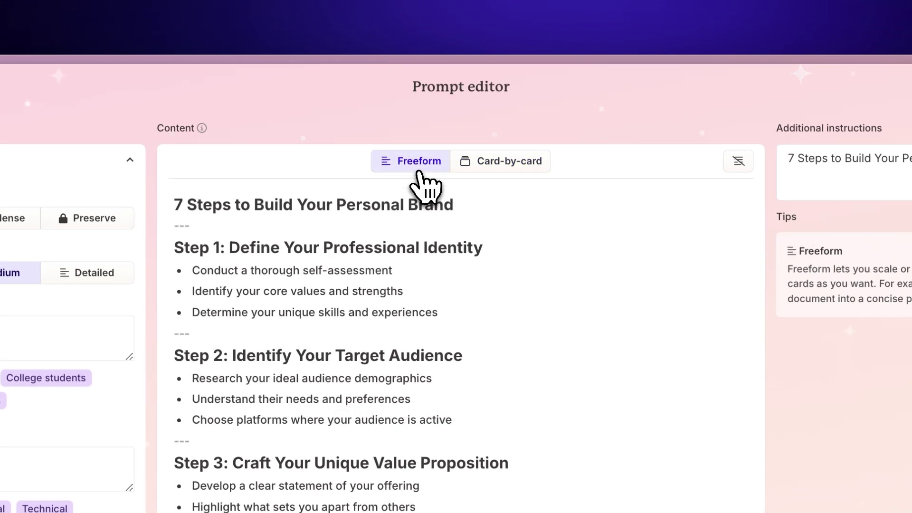
left_click(500, 161)
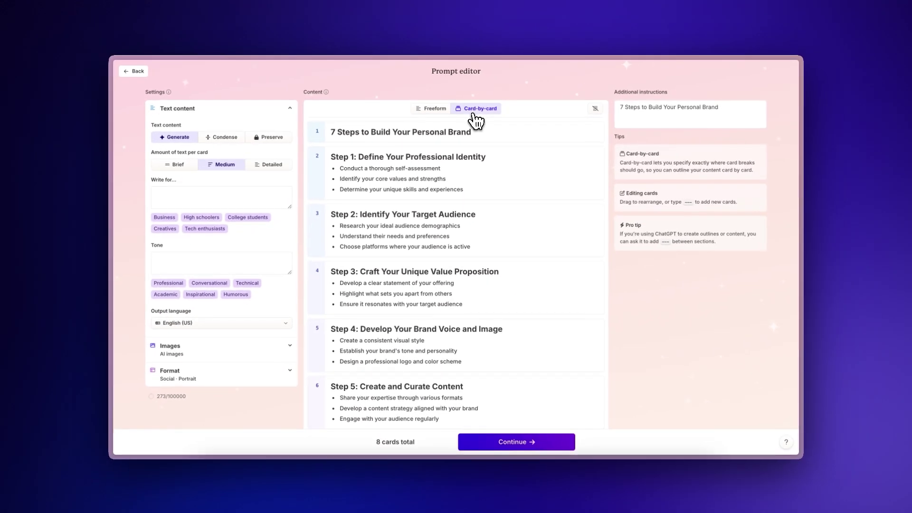
left_click(431, 108)
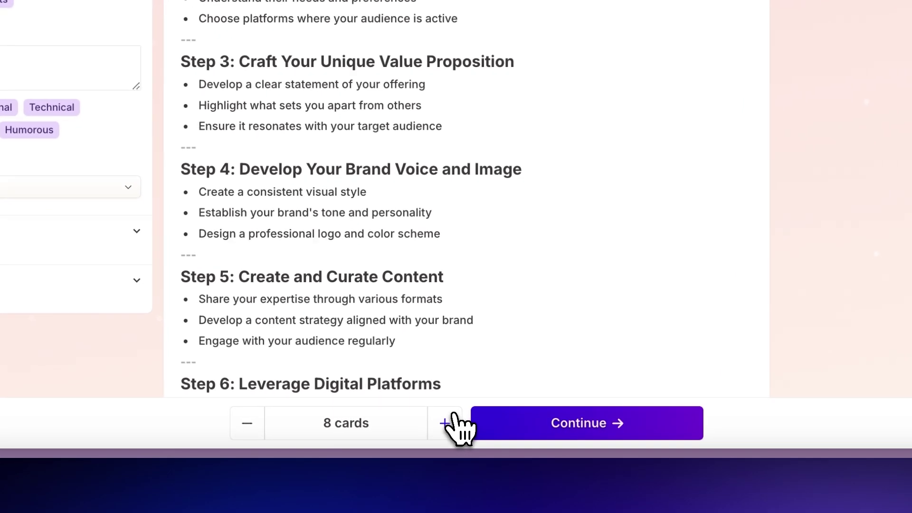
left_click(445, 431)
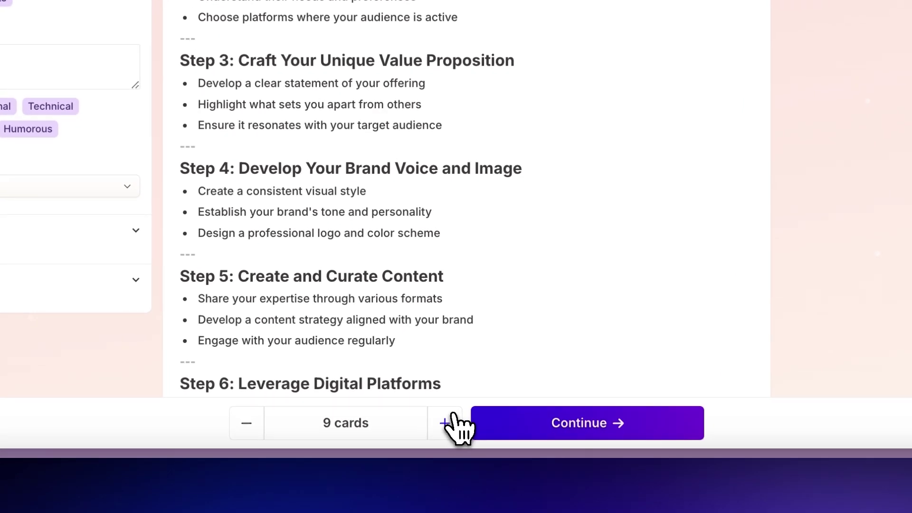
left_click(449, 425)
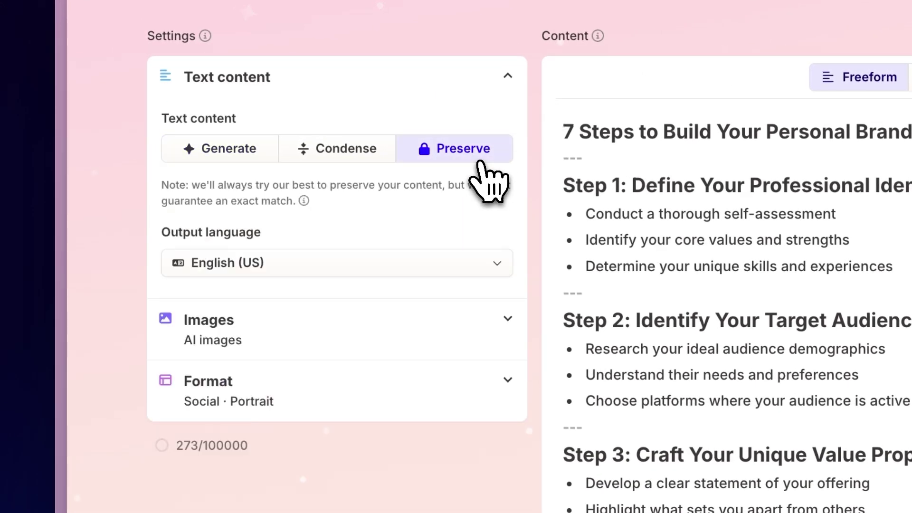
Set text content to Generate for graphic designers and creative professionals, with a clear, persuasive tone.
left_click(356, 149)
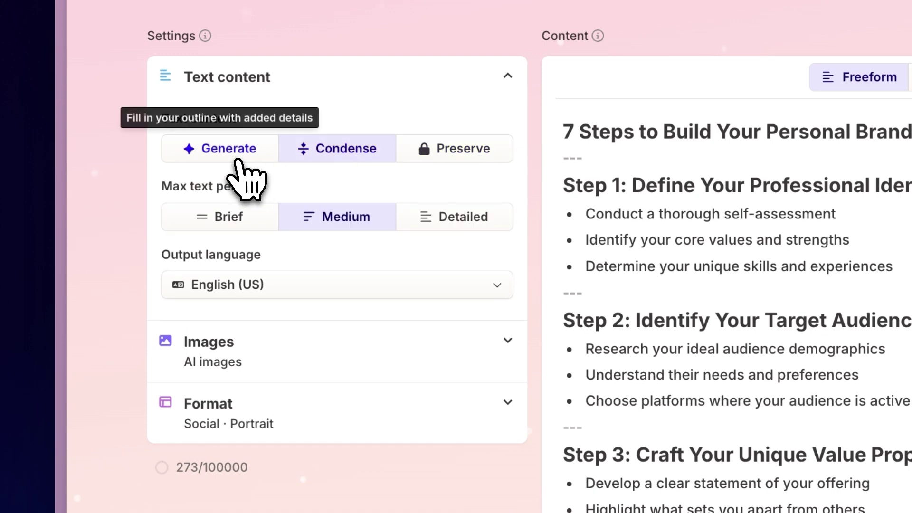
left_click(236, 149)
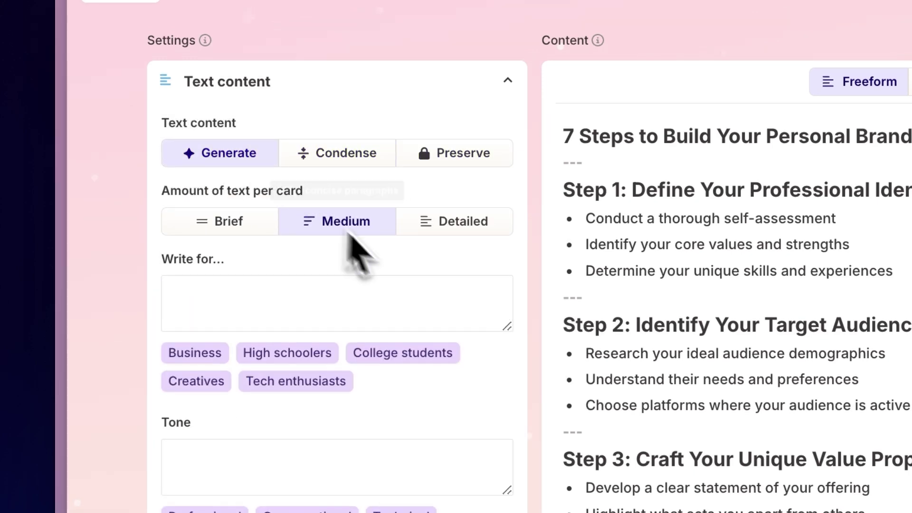
left_click(467, 296)
type("Graphic designers and creative professionals")
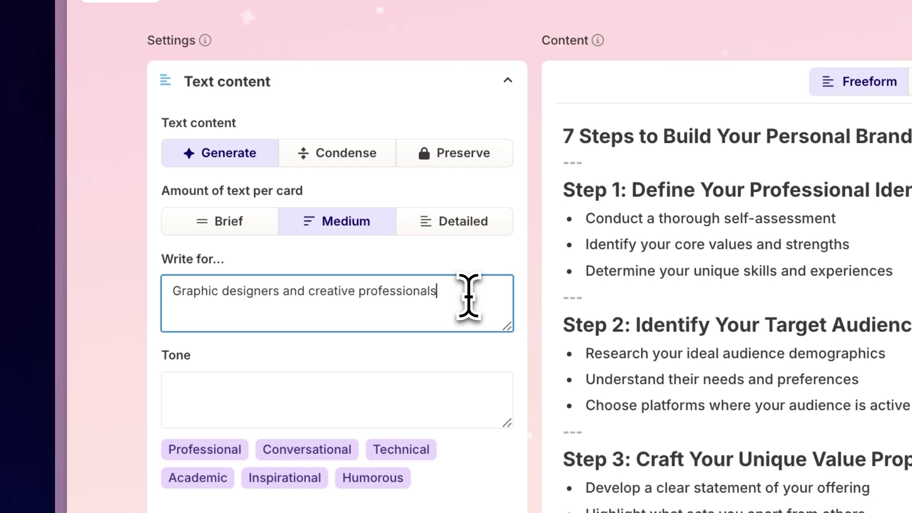
left_click(466, 395)
type("Clear and persuasive writing")
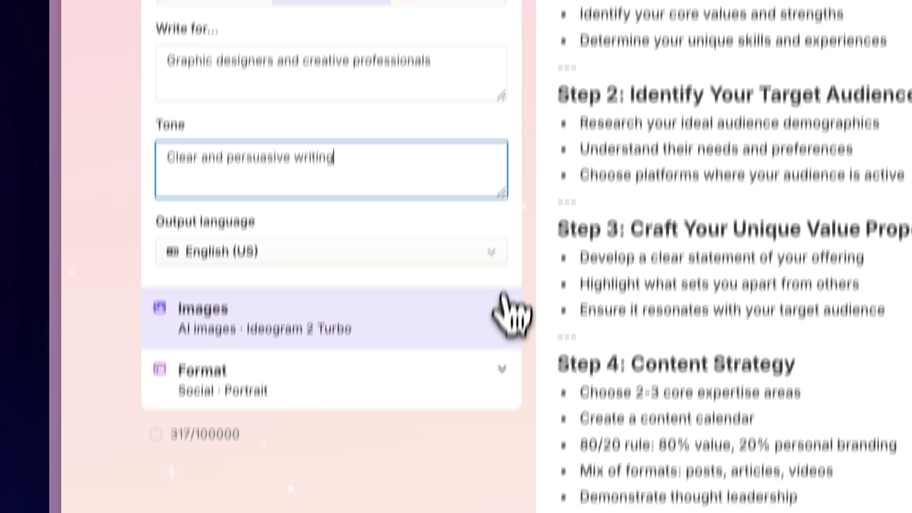
Set the image source to AI images in the Images settings.
left_click(500, 346)
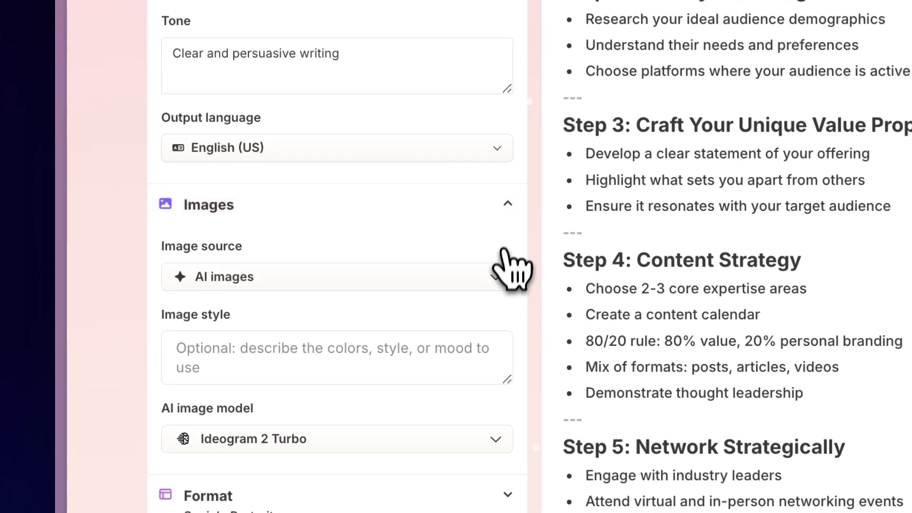
left_click(496, 278)
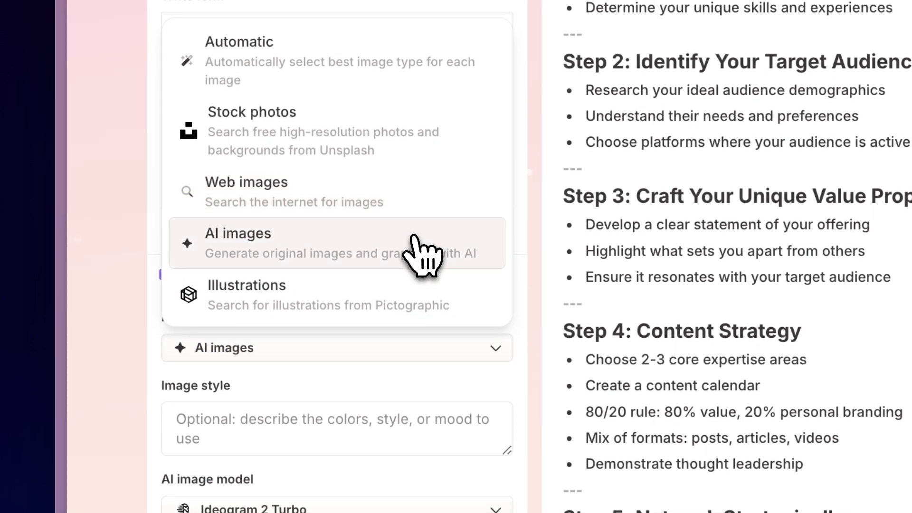
left_click(424, 250)
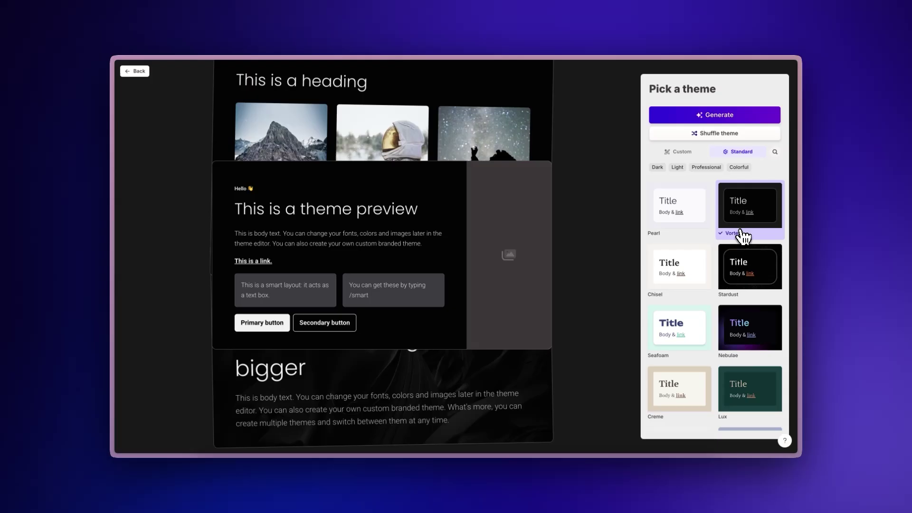
Preview the Chisel, Stardust, Seafoam and Nebulae themes.
left_click(679, 270)
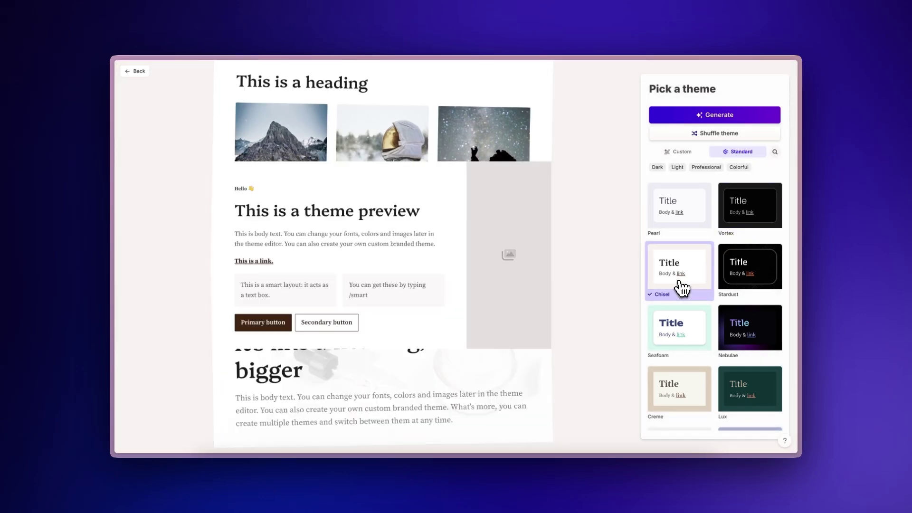
left_click(756, 275)
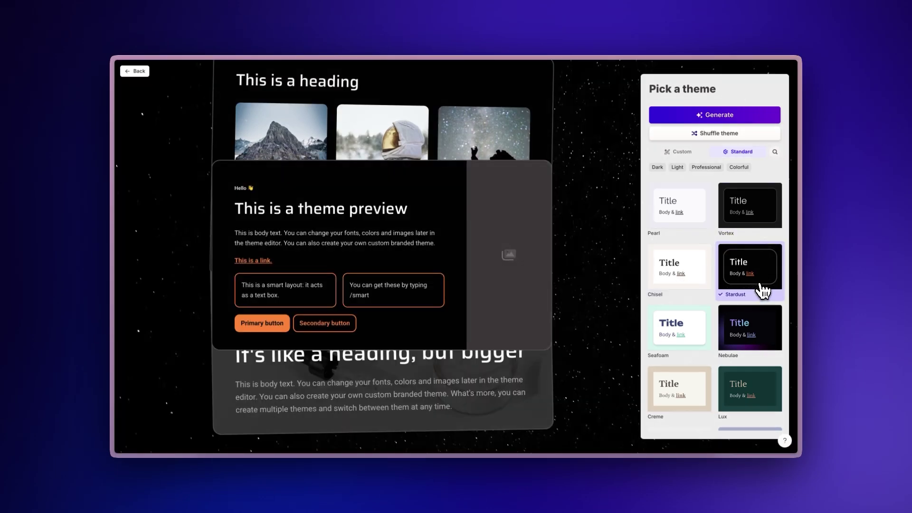
left_click(684, 331)
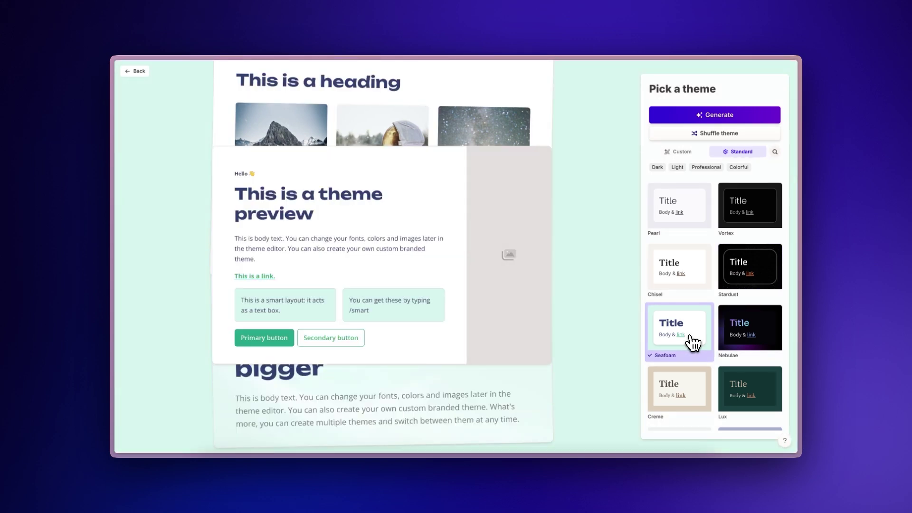
left_click(748, 331)
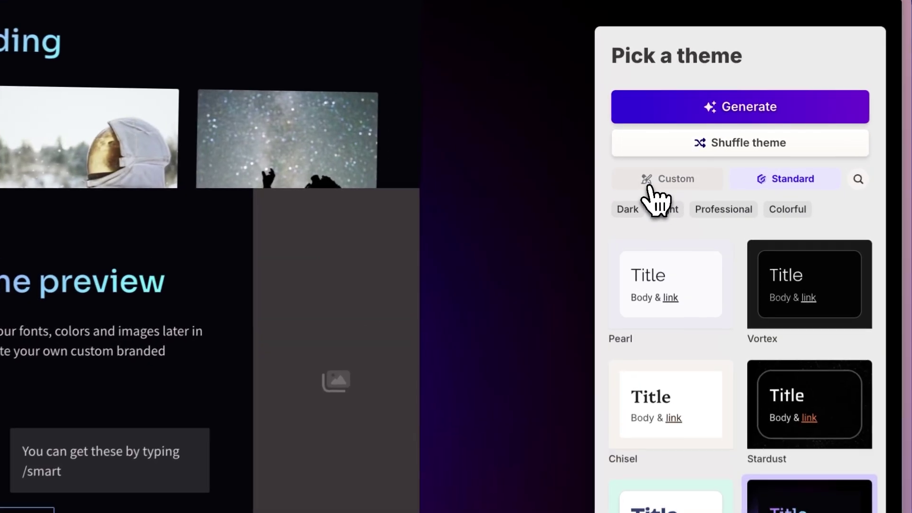
Preview custom themes Anton Typography and EcoTech Solutions, then generate the carousel in purple.
left_click(677, 151)
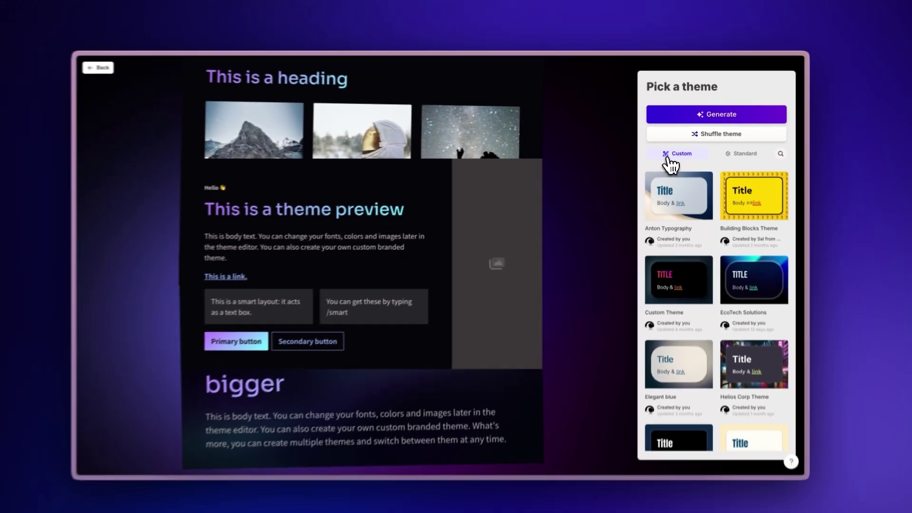
left_click(693, 211)
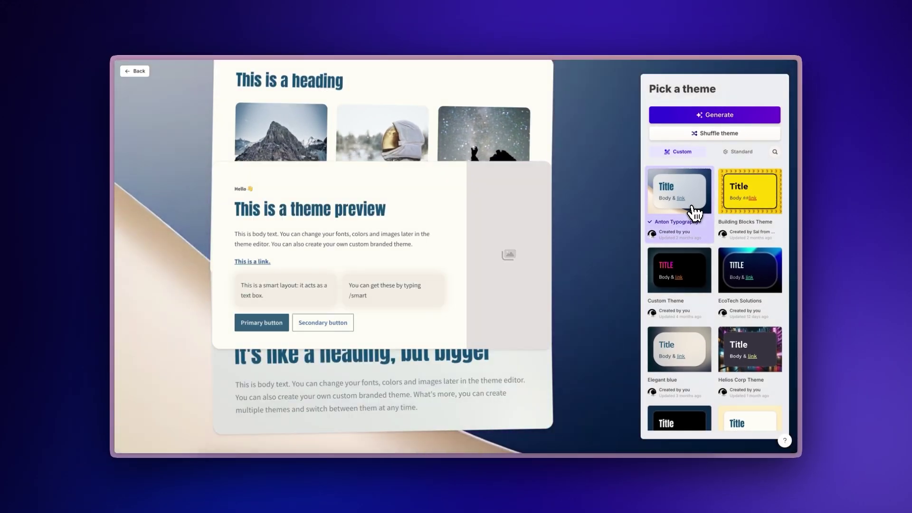
left_click(745, 274)
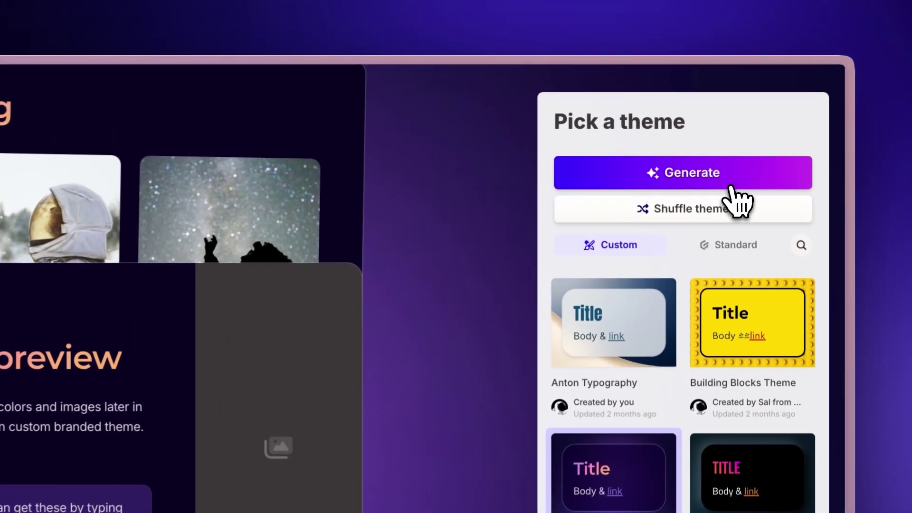
left_click(714, 115)
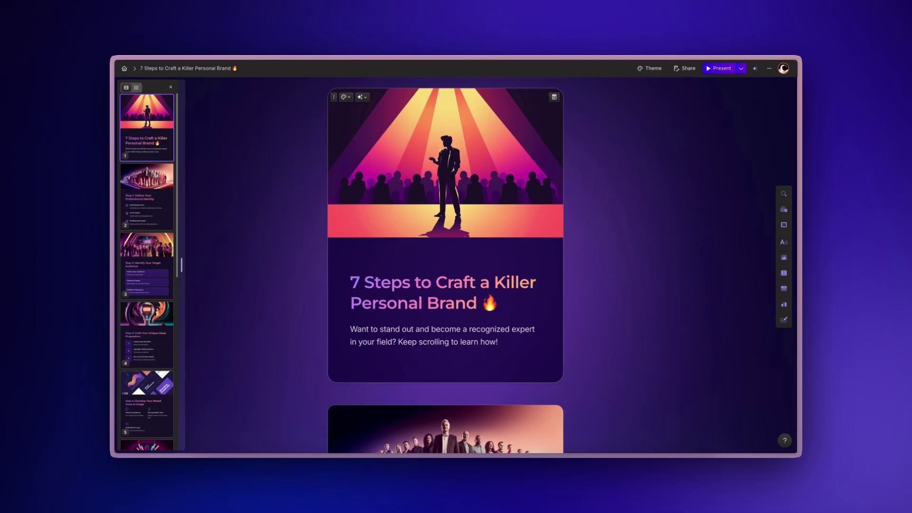
scroll(445, 285, "down", 5)
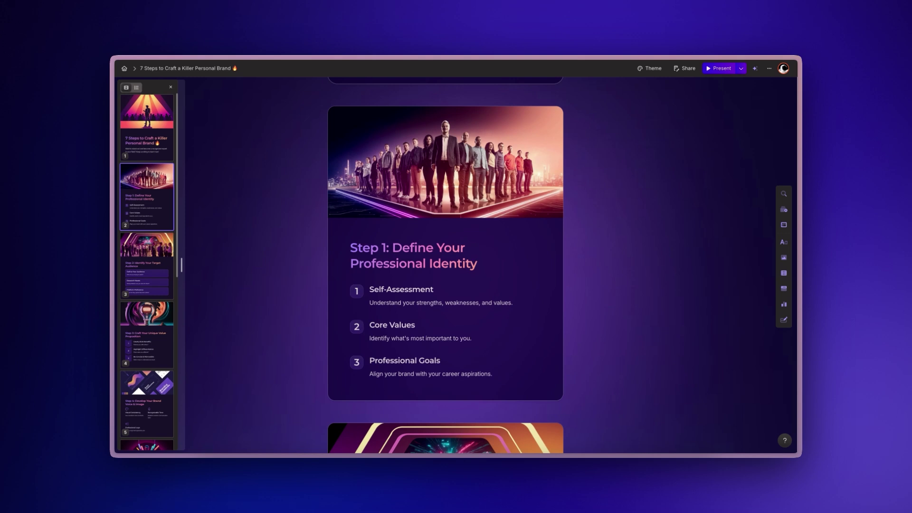
scroll(445, 285, "down", 5)
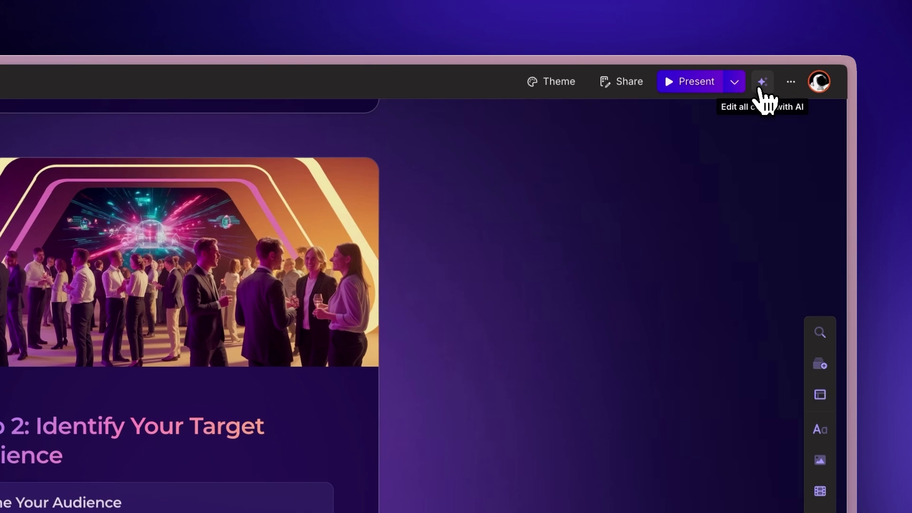
Shorten the Step 6 card's text with Edit with AI.
left_click(762, 83)
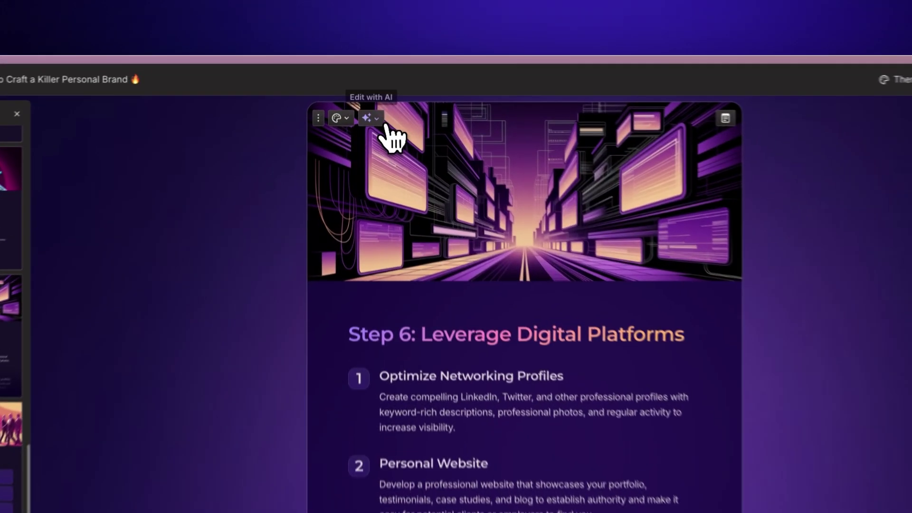
left_click(372, 123)
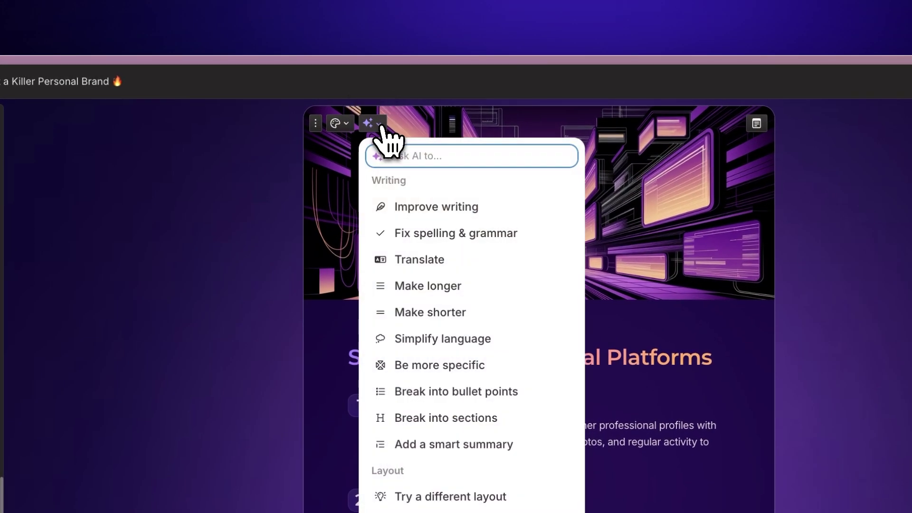
left_click(493, 317)
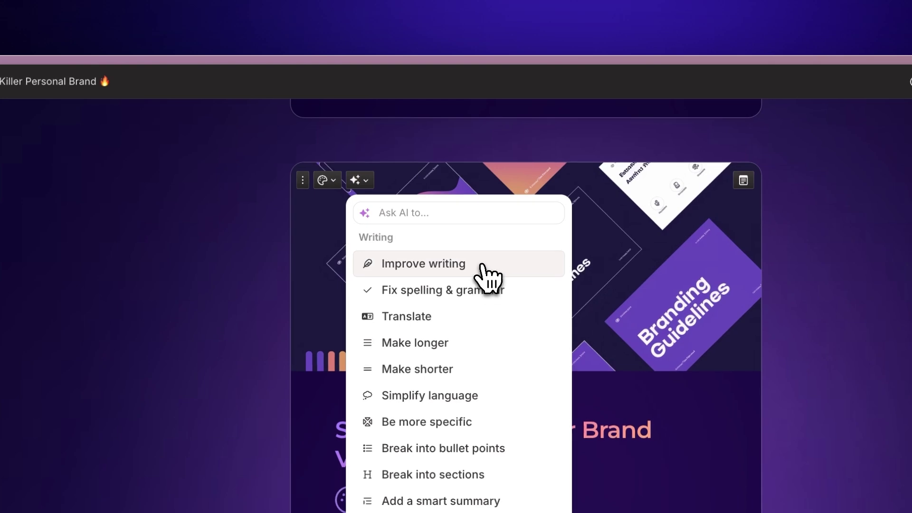
Improve Step 4's writing, give Step 2 a new layout, and replace Step 5's images.
left_click(489, 264)
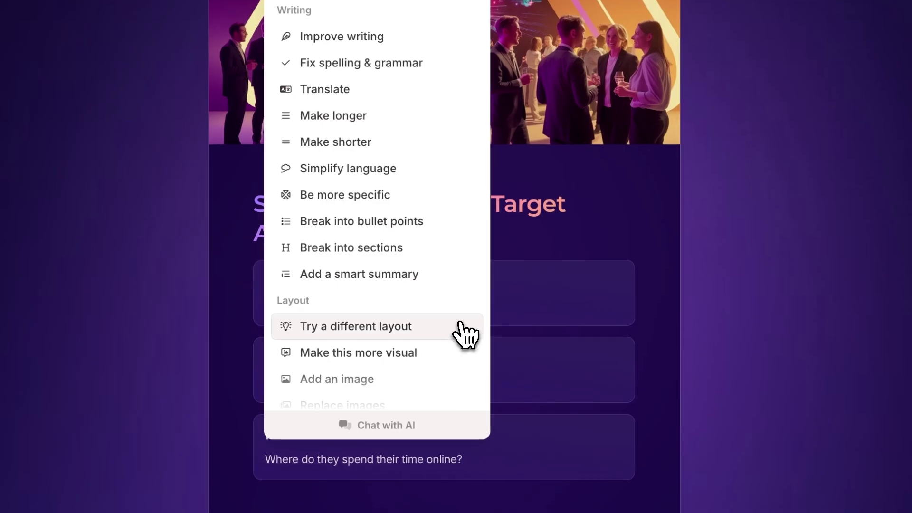
left_click(470, 327)
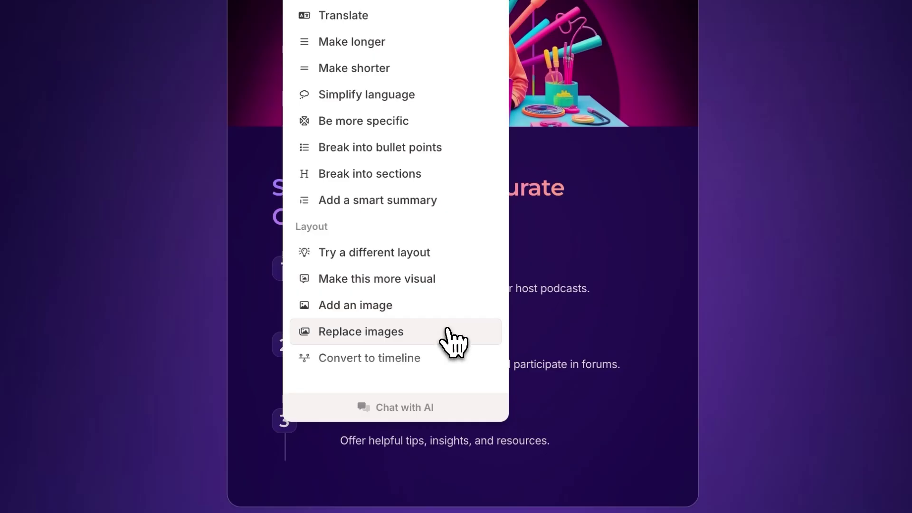
left_click(442, 319)
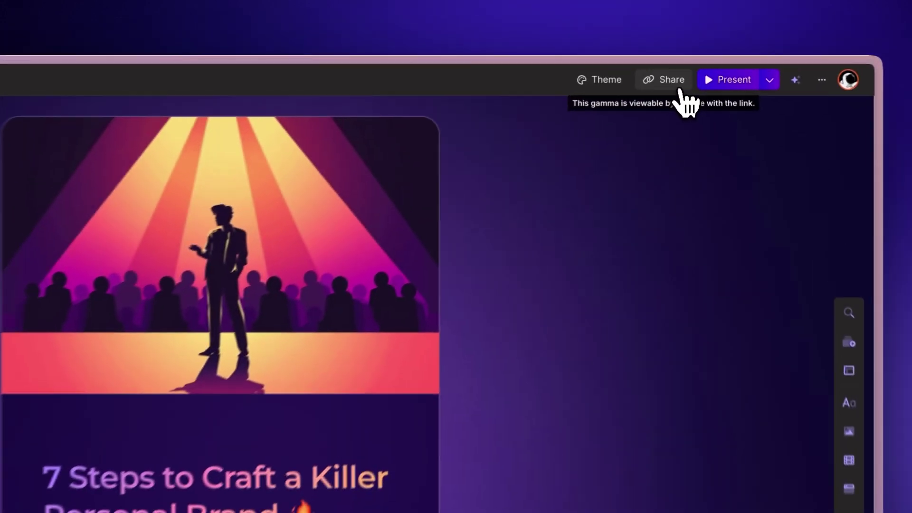
Export all cards as PNG images, then advance the Instagram carousel to Step 1.
left_click(673, 79)
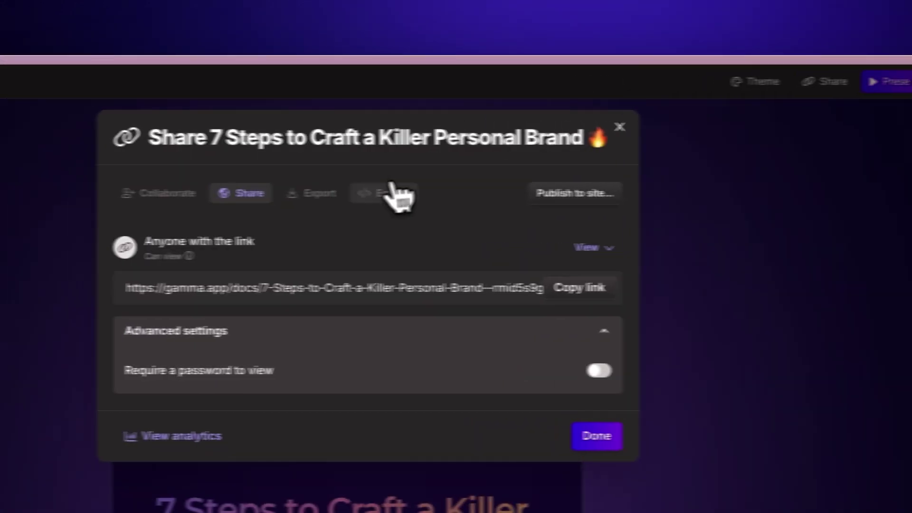
left_click(385, 200)
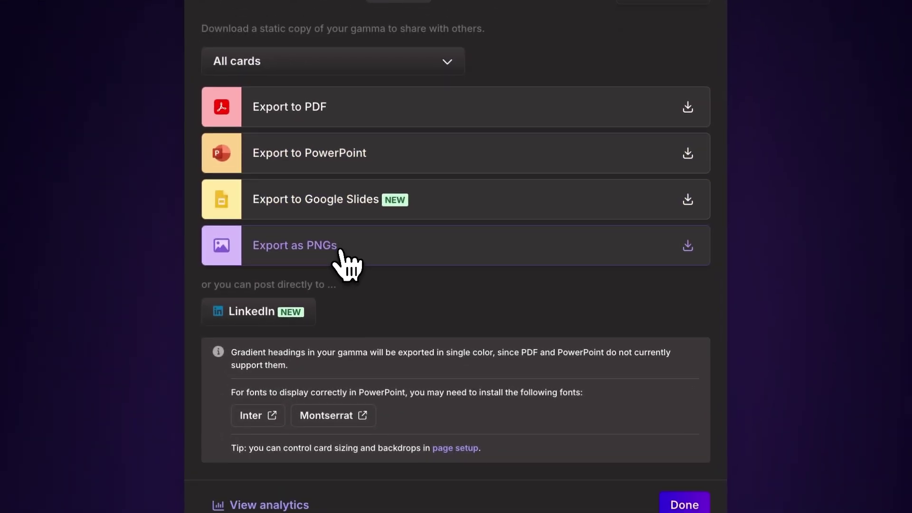
left_click(348, 257)
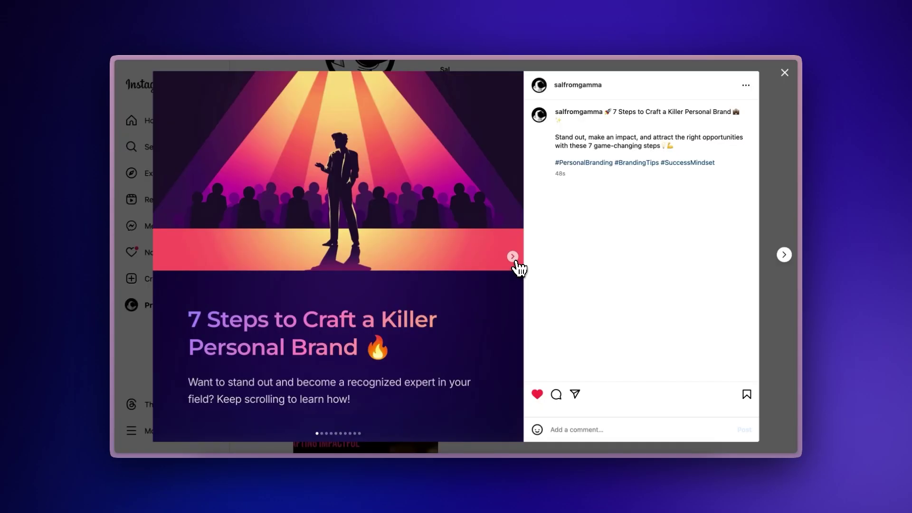
left_click(512, 257)
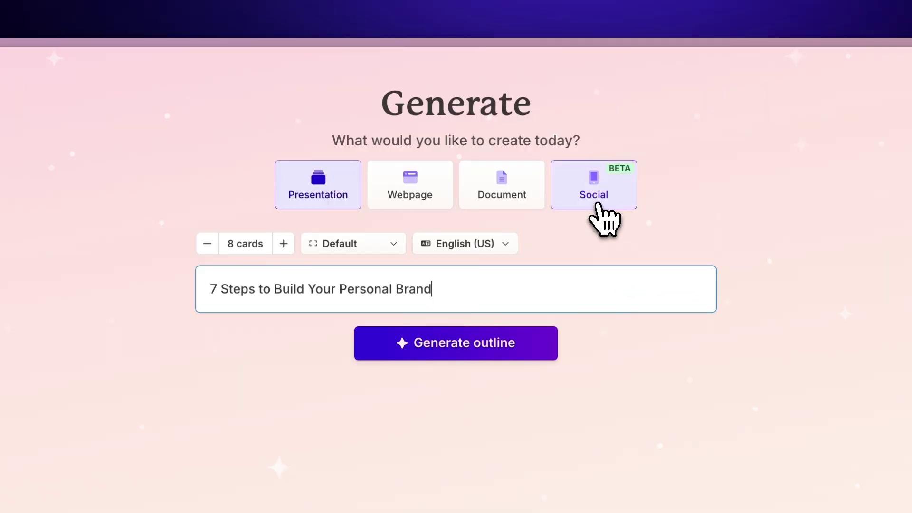
Choose Social so the new creation becomes a portrait social post.
left_click(601, 206)
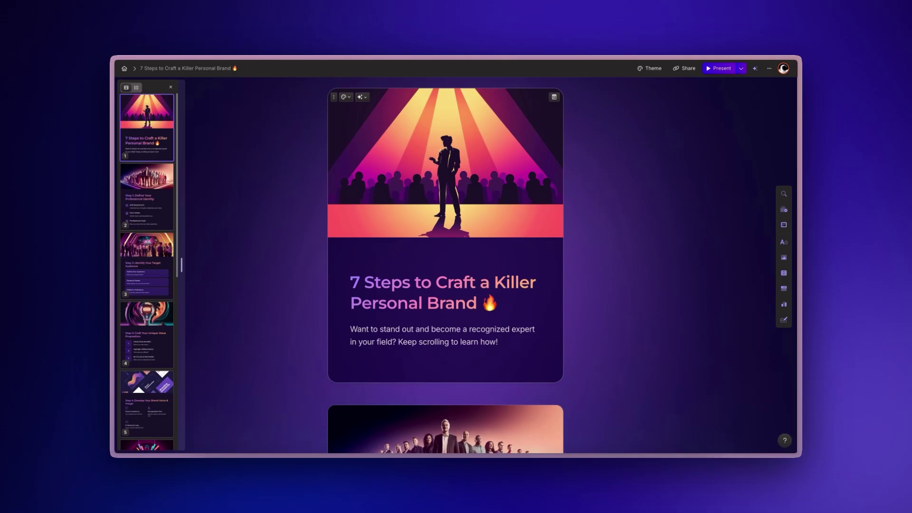
scroll(445, 270, "down", 5)
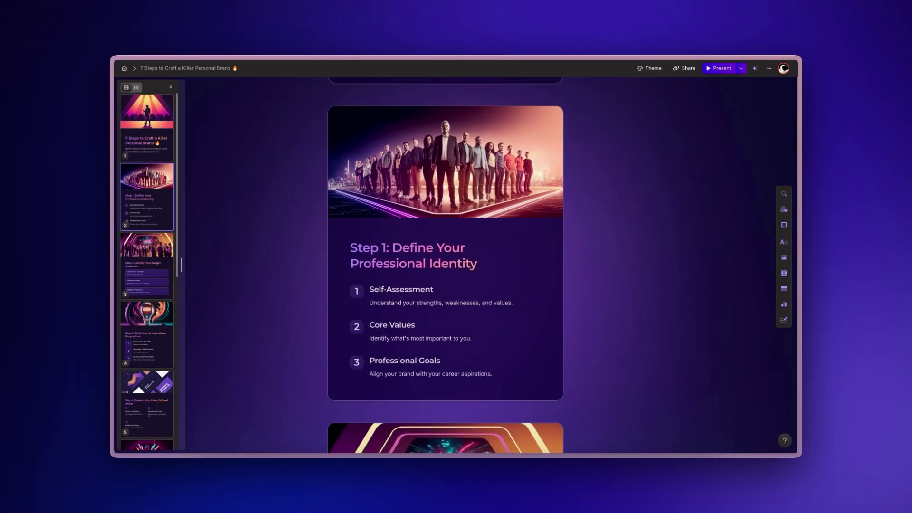